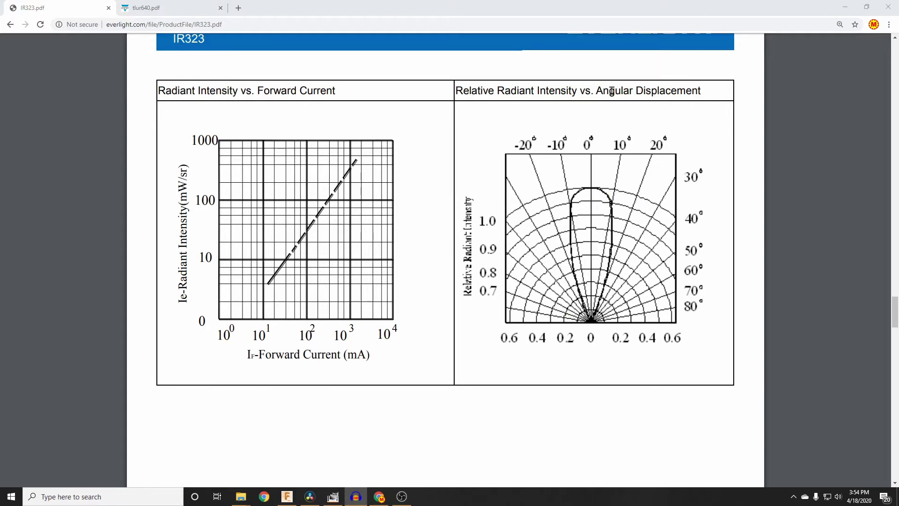
- Switch Chrome to the tlur640 datasheet tab to view its figures
{"action": "left_click", "coordinate": [206, 8]}
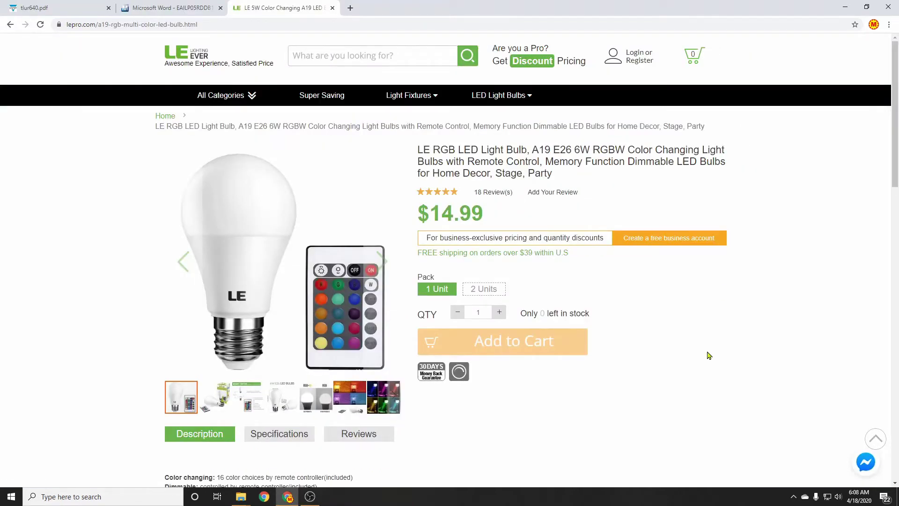
- Browse the RGB bulb's photos: boxed bulb, memory-function remote, then the following carousel images
{"action": "scroll", "coordinate": [709, 356], "scroll_direction": "down", "scroll_amount": 3}
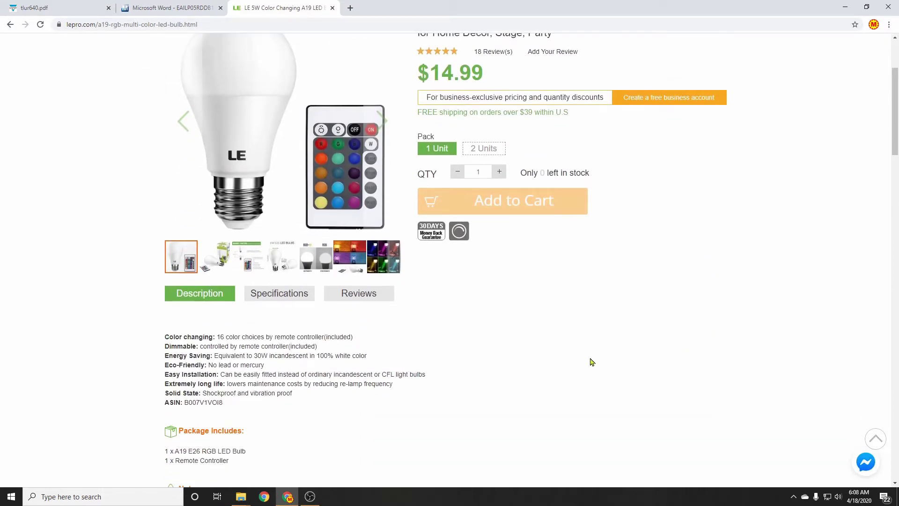
{"action": "left_click", "coordinate": [215, 260]}
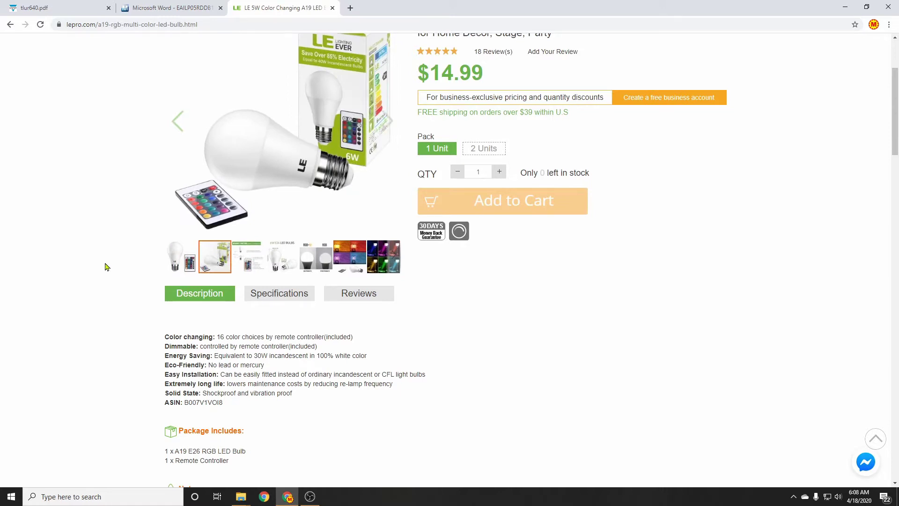
{"action": "scroll", "coordinate": [151, 293], "scroll_direction": "up", "scroll_amount": 2}
{"action": "left_click", "coordinate": [254, 353]}
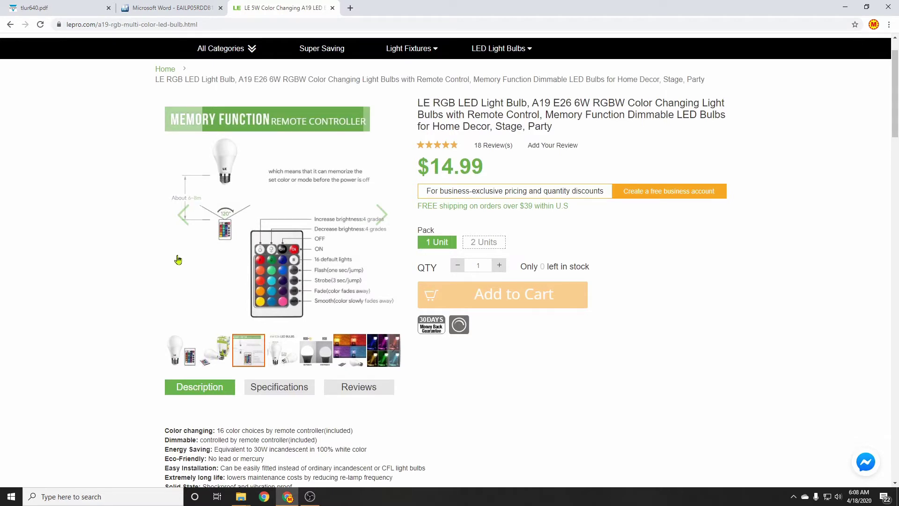
{"action": "left_click", "coordinate": [295, 359]}
{"action": "left_click", "coordinate": [318, 359]}
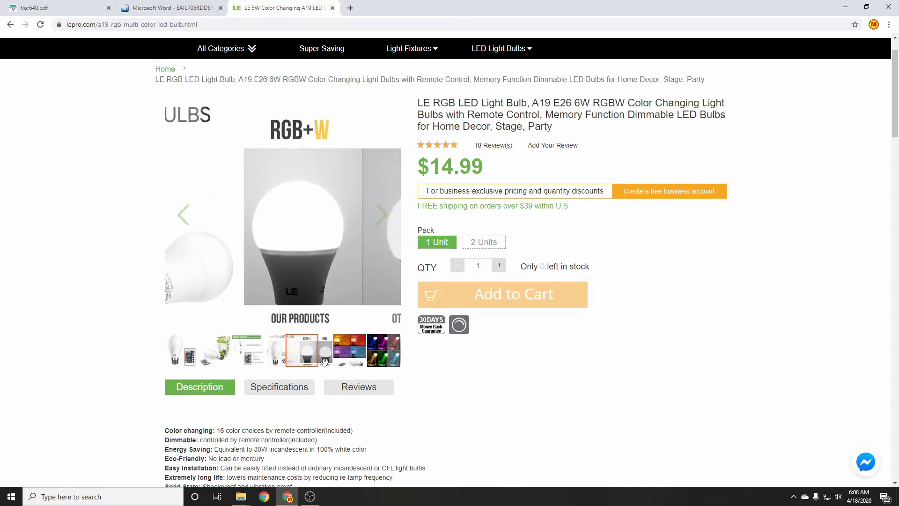
{"action": "left_click", "coordinate": [375, 359]}
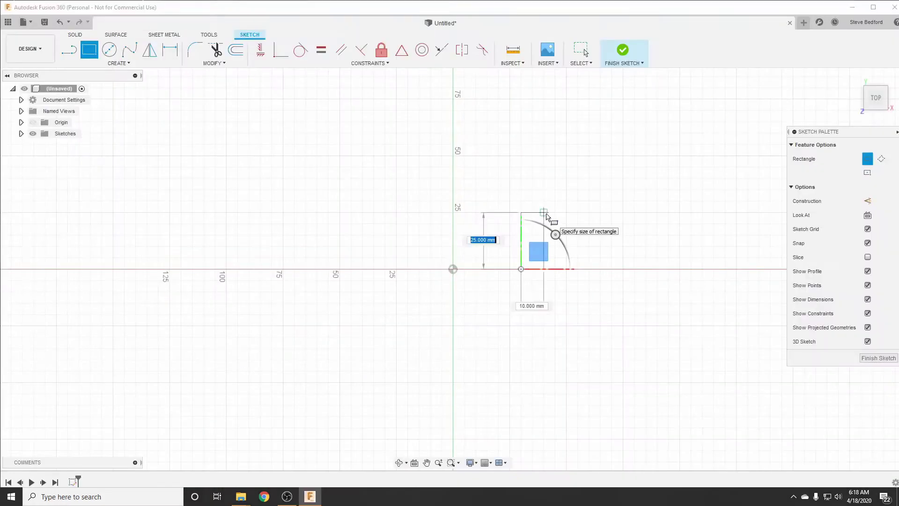
- Finish the 10 × 25 mm rectangle and draw two crossing lines from its bottom corners into a V
{"action": "left_click", "coordinate": [547, 215]}
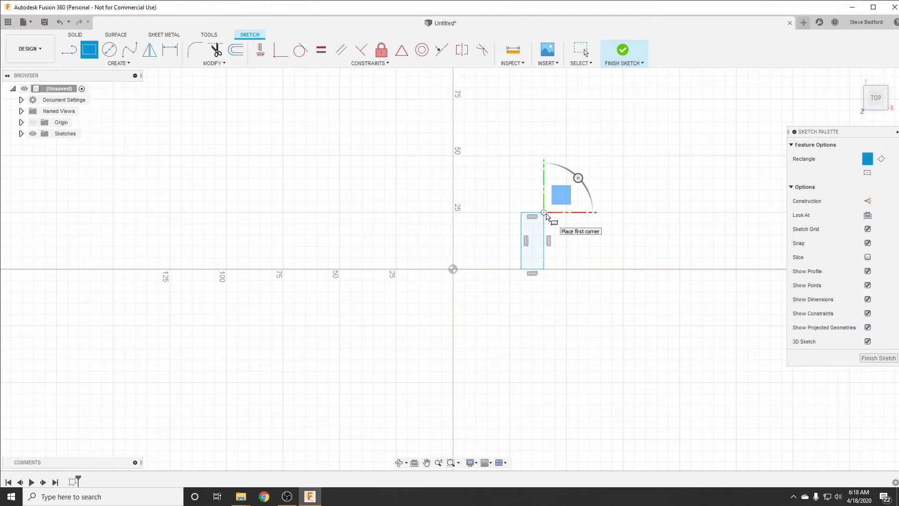
{"action": "key", "text": "Escape"}
{"action": "key", "text": "l"}
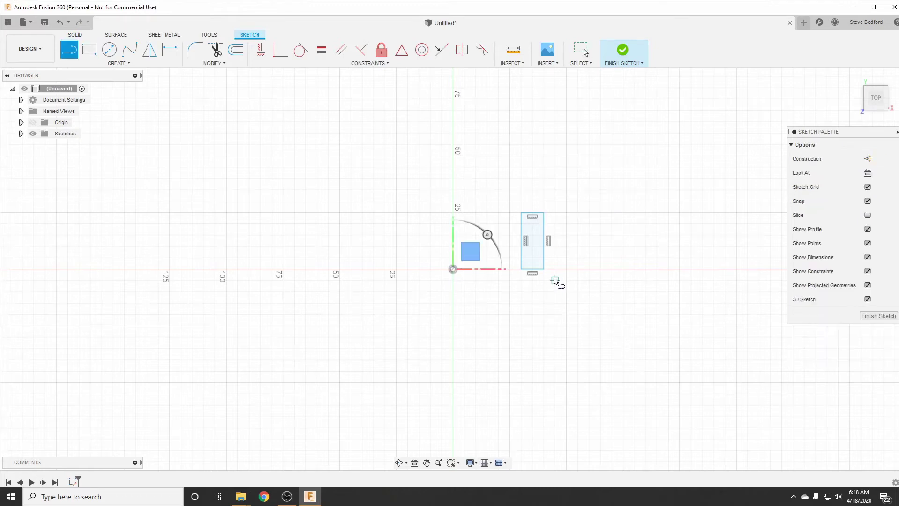
{"action": "left_click", "coordinate": [543, 269]}
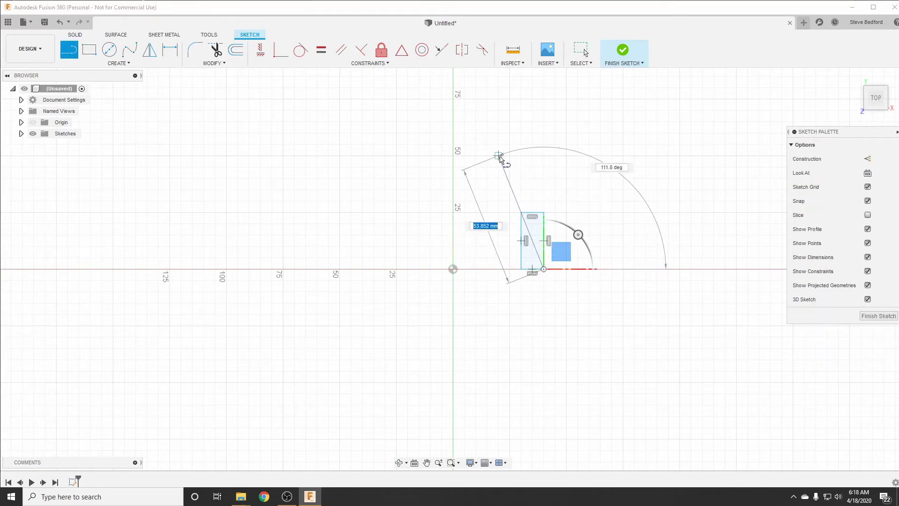
{"action": "left_click", "coordinate": [499, 156]}
{"action": "key", "text": "Escape"}
{"action": "key", "text": "Escape"}
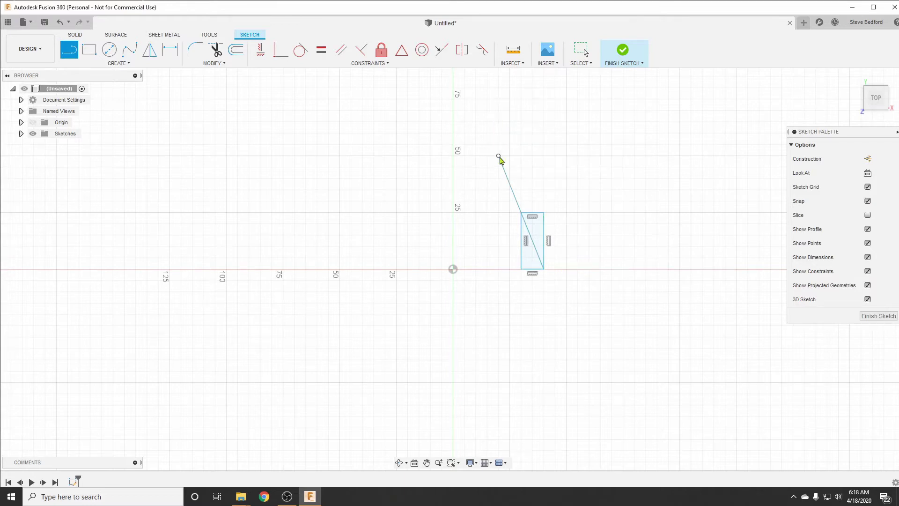
{"action": "key", "text": "l"}
{"action": "left_click", "coordinate": [521, 268]}
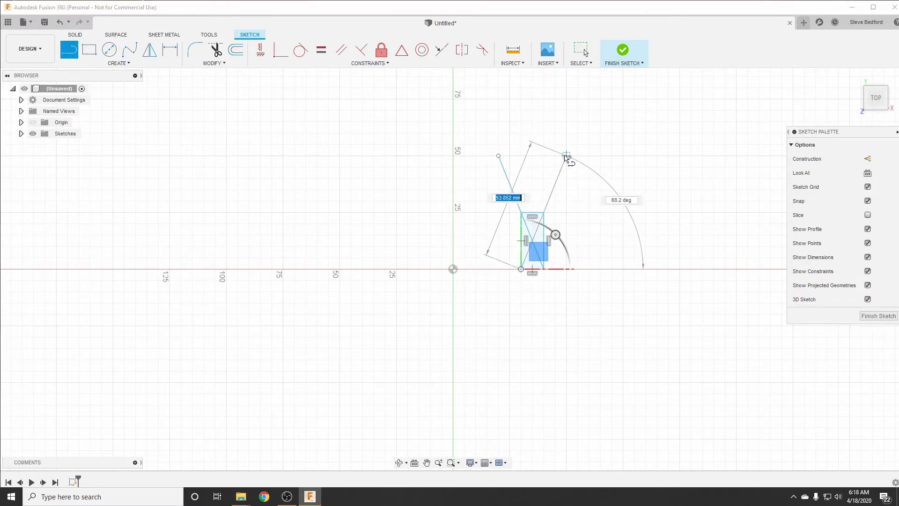
{"action": "left_click", "coordinate": [566, 156]}
{"action": "key", "text": "Escape"}
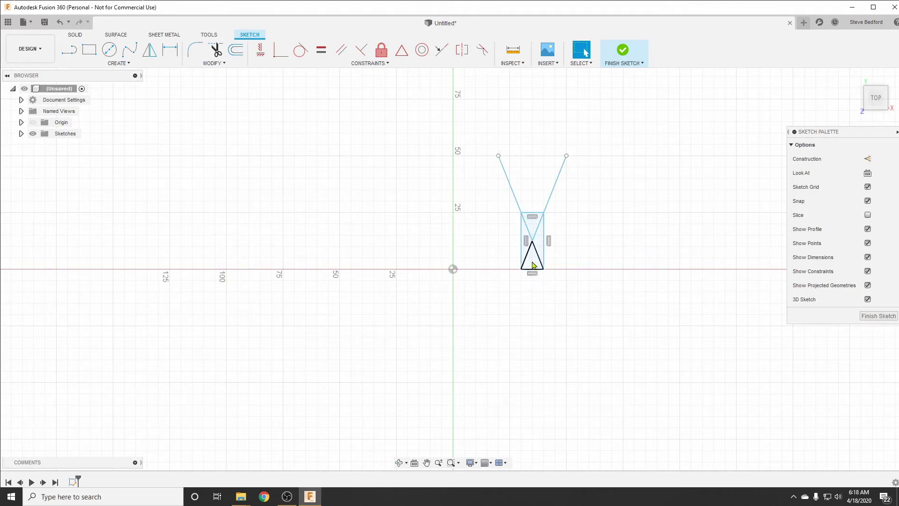
- Draw a narrower rectangle left of the origin with two lines fanning upward into a V
{"action": "key", "text": "r"}
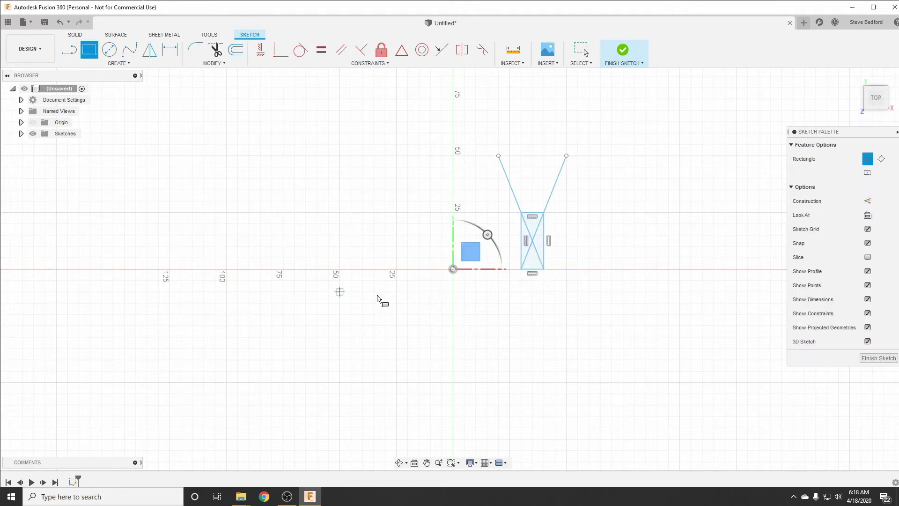
{"action": "left_click", "coordinate": [396, 270]}
{"action": "left_click", "coordinate": [408, 213]}
{"action": "key", "text": "l"}
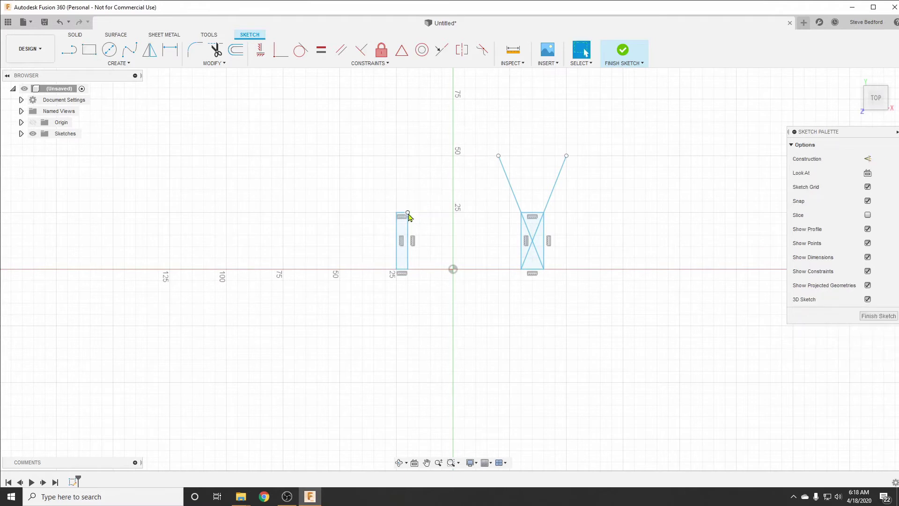
{"action": "left_click_drag", "start_coordinate": [408, 269], "coordinate": [385, 156]}
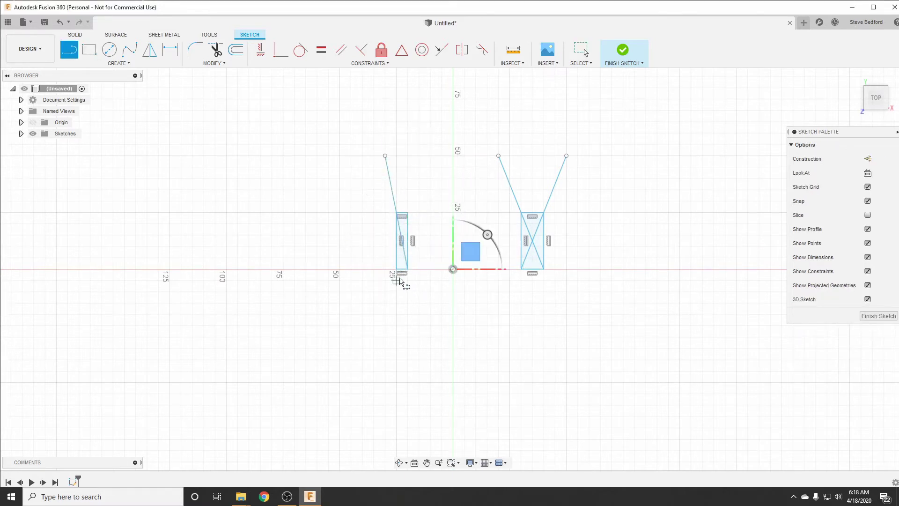
{"action": "left_click", "coordinate": [408, 213]}
{"action": "left_click", "coordinate": [418, 155]}
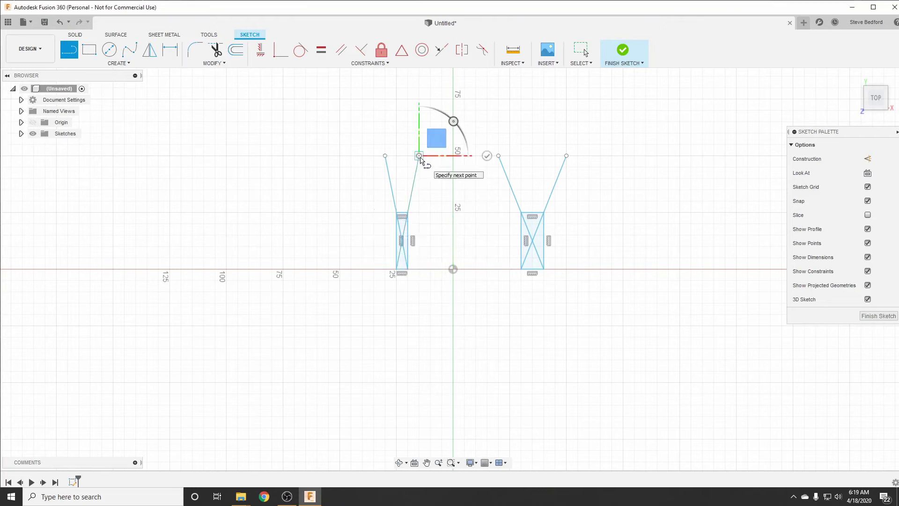
{"action": "key", "text": "Escape"}
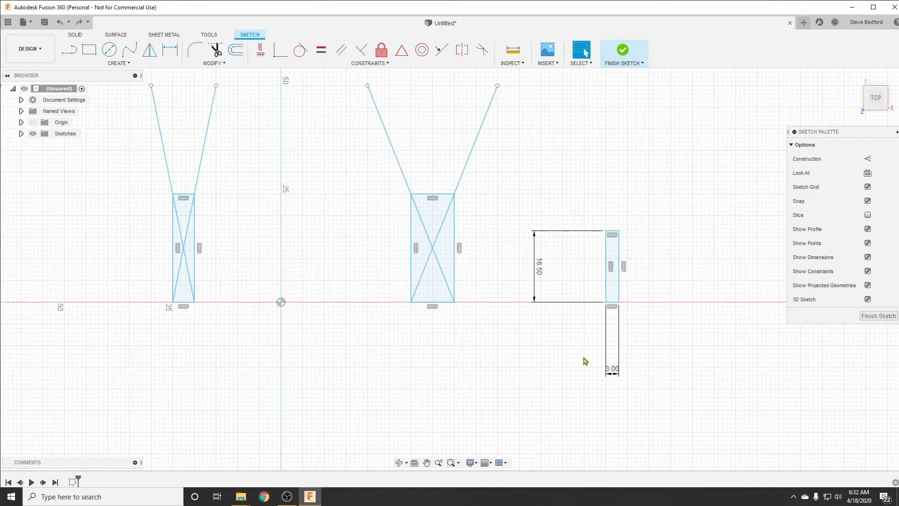
{"action": "key", "text": "l"}
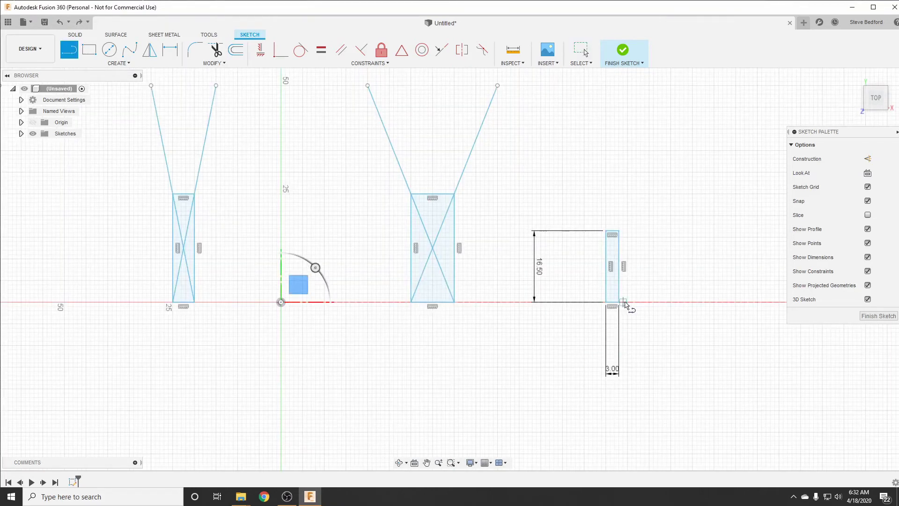
- Draw the sloped lines from the 3.00 × 16.50 rectangle's bottom corners up to the top points
{"action": "left_click", "coordinate": [618, 302]}
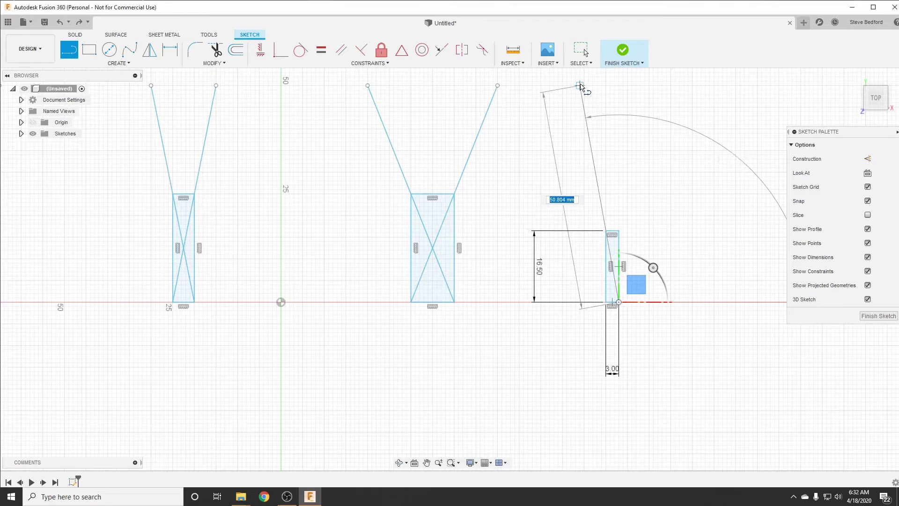
{"action": "left_click", "coordinate": [580, 86]}
{"action": "key", "text": "Escape"}
{"action": "key", "text": "l"}
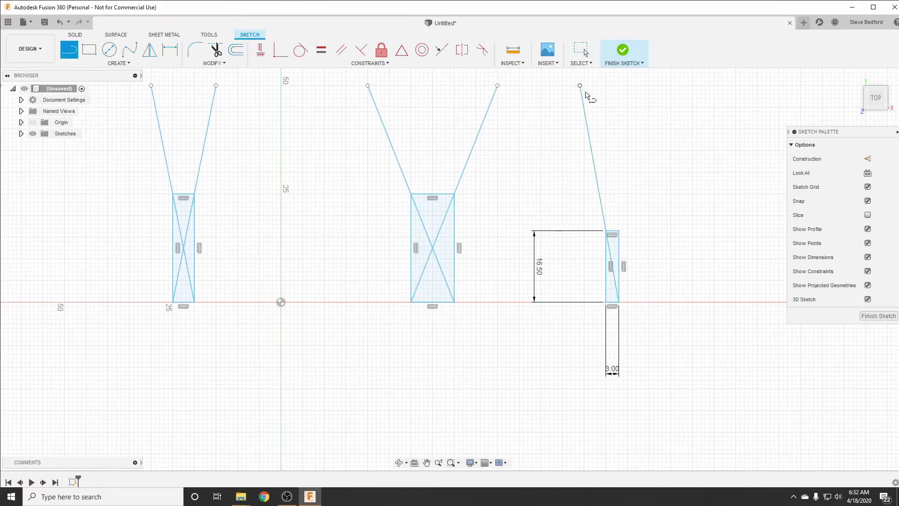
{"action": "left_click", "coordinate": [607, 304]}
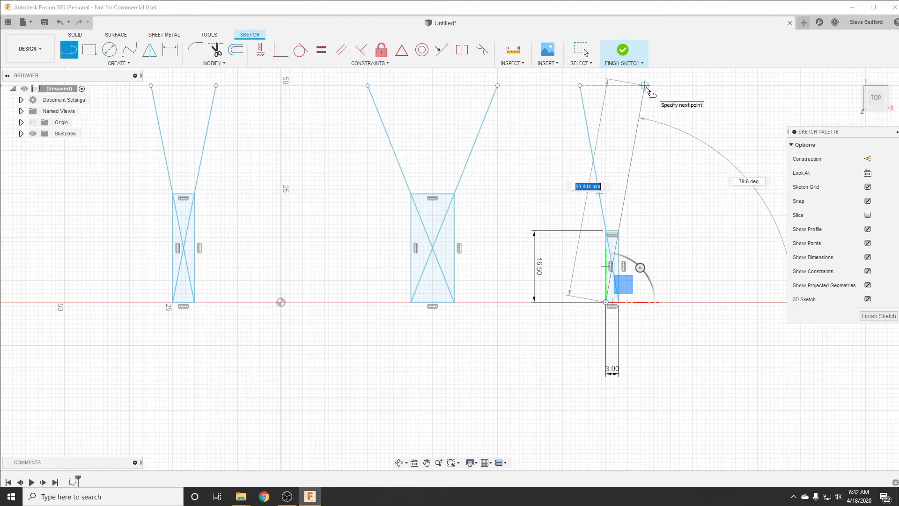
{"action": "left_click", "coordinate": [645, 85]}
{"action": "key", "text": "Escape"}
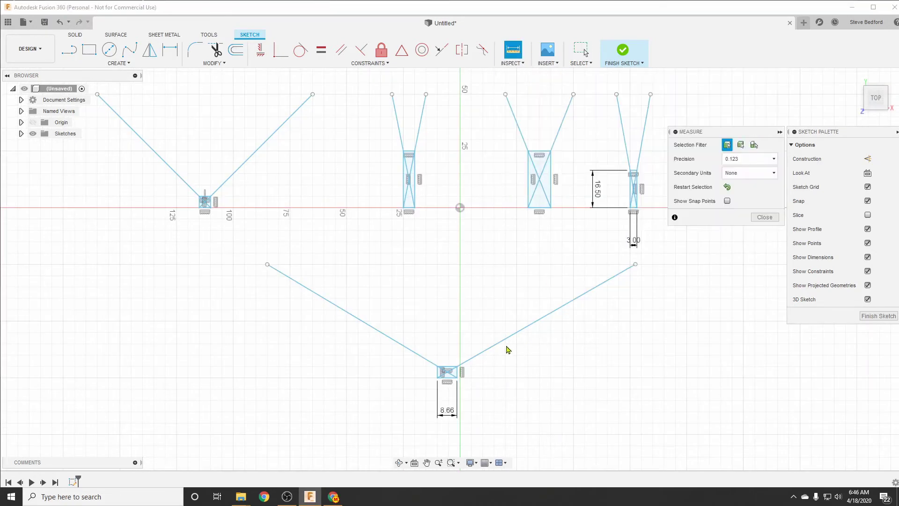
- Measure the wide V's angle (119.3°), then the narrow V's lines (20.4°)
{"action": "left_click", "coordinate": [501, 342]}
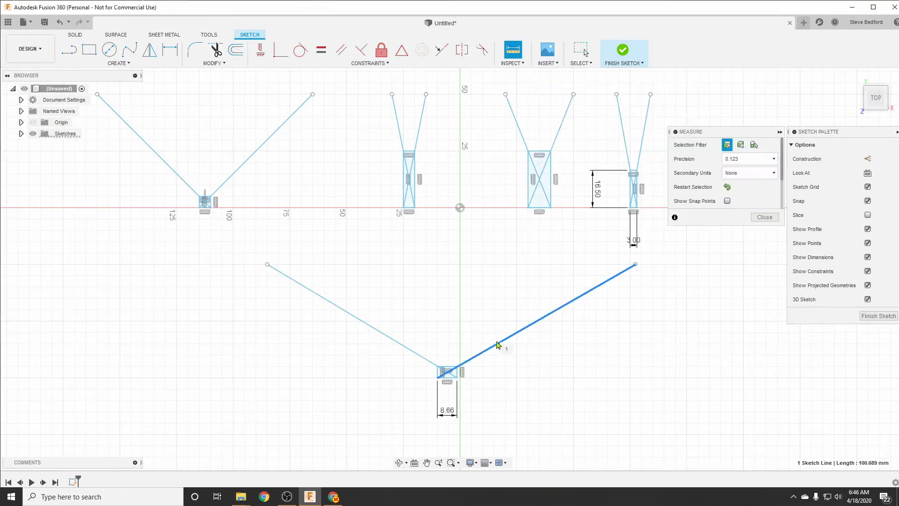
{"action": "left_click", "coordinate": [418, 357]}
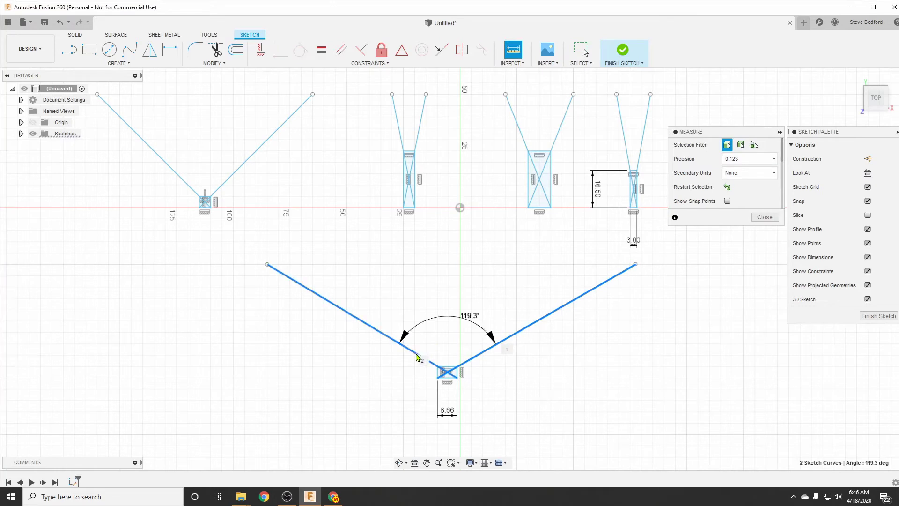
{"action": "key", "text": "Escape"}
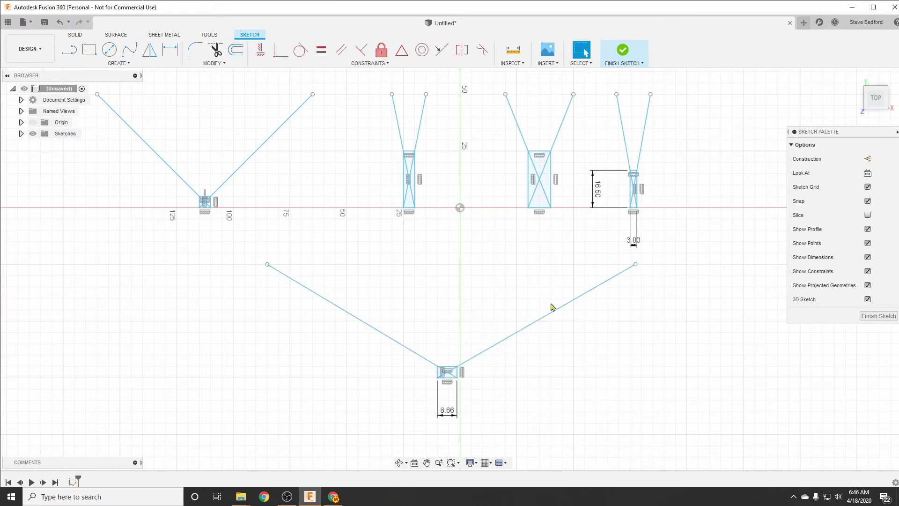
{"action": "key", "text": "i"}
{"action": "left_click", "coordinate": [624, 142]}
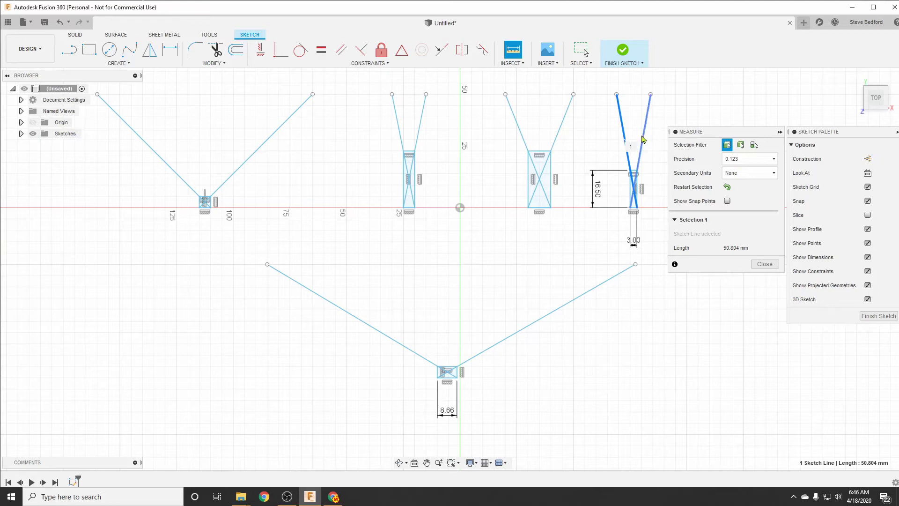
{"action": "left_click", "coordinate": [643, 139]}
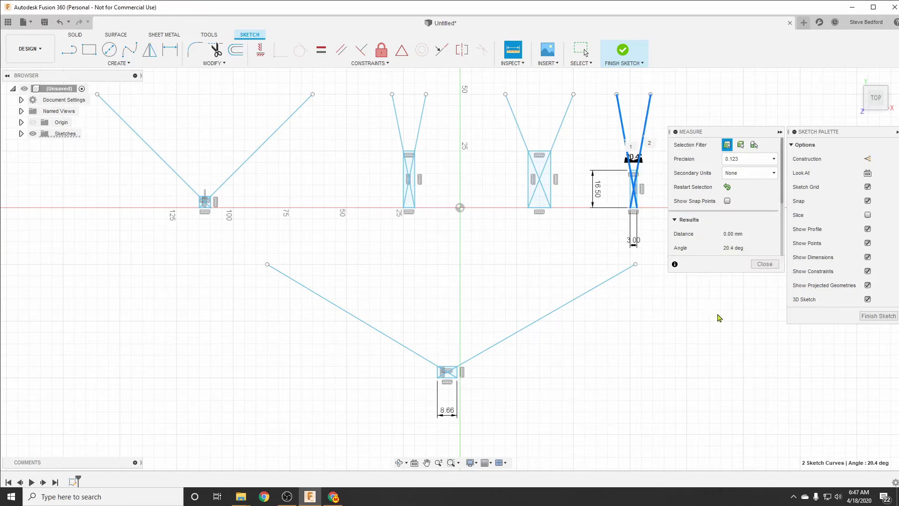
{"action": "key", "text": "Escape"}
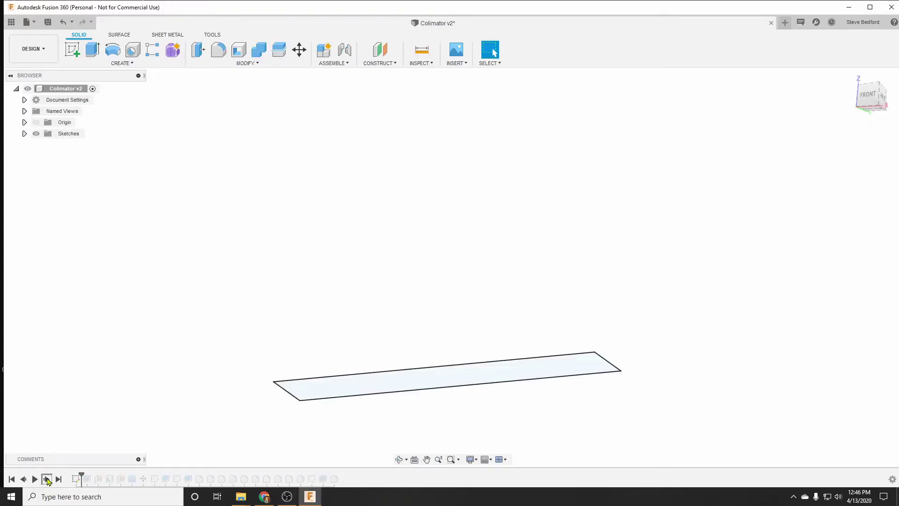
- Step the timeline through sketch, box, cylinder, fin, cut, fillets and shell features
{"action": "left_click", "coordinate": [46, 478]}
{"action": "left_click", "coordinate": [47, 479]}
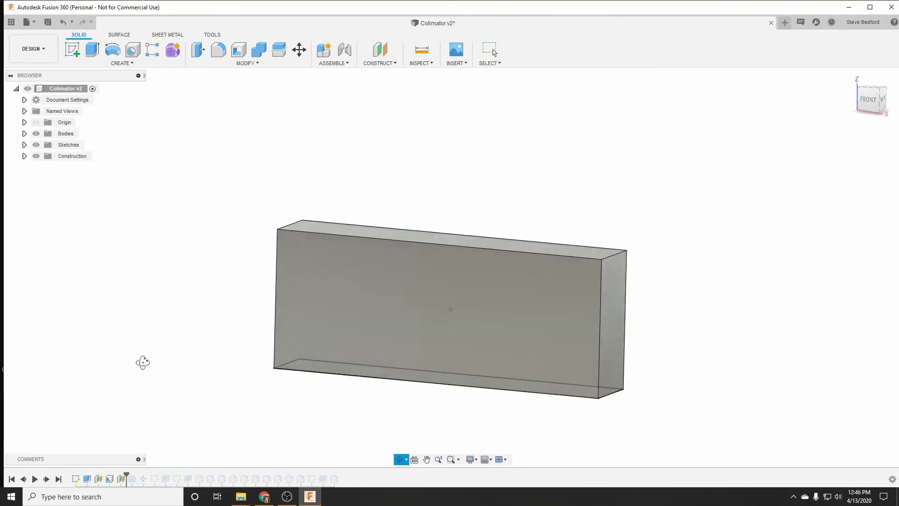
{"action": "left_click", "coordinate": [47, 479]}
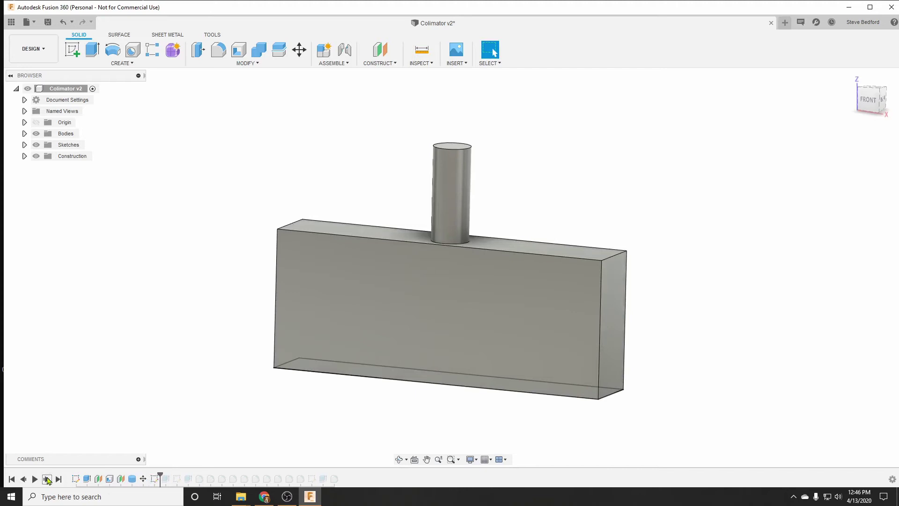
{"action": "left_click", "coordinate": [47, 479]}
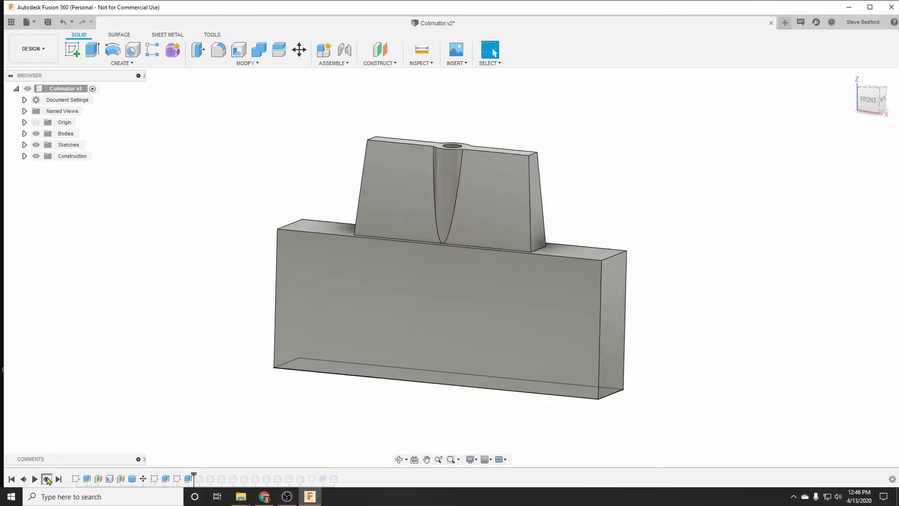
{"action": "left_click", "coordinate": [47, 480]}
{"action": "left_click_drag", "start_coordinate": [153, 335], "coordinate": [148, 355]}
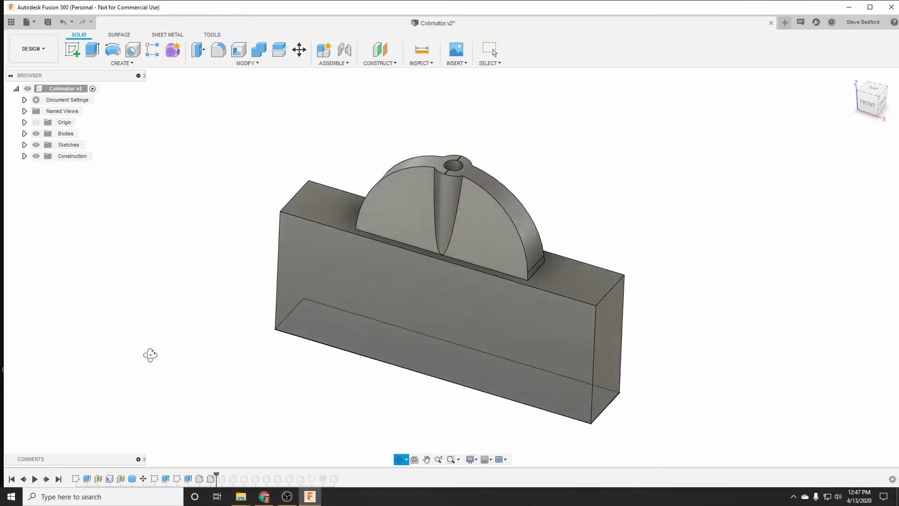
{"action": "key", "text": "Escape"}
{"action": "left_click", "coordinate": [47, 479]}
{"action": "left_click", "coordinate": [47, 480]}
{"action": "left_click", "coordinate": [47, 479]}
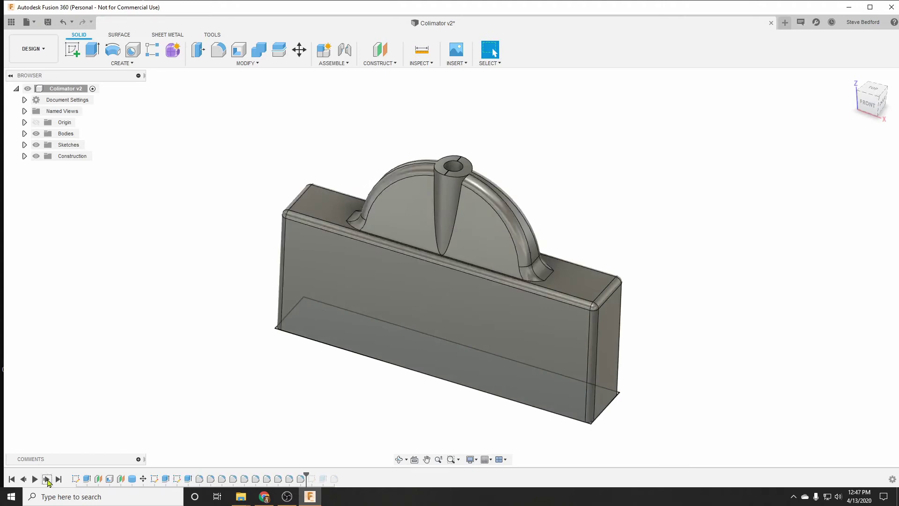
{"action": "left_click", "coordinate": [47, 479]}
- Choose Save As STL for Body1 from the Bodies folder
{"action": "left_click", "coordinate": [25, 134]}
{"action": "left_click", "coordinate": [70, 145]}
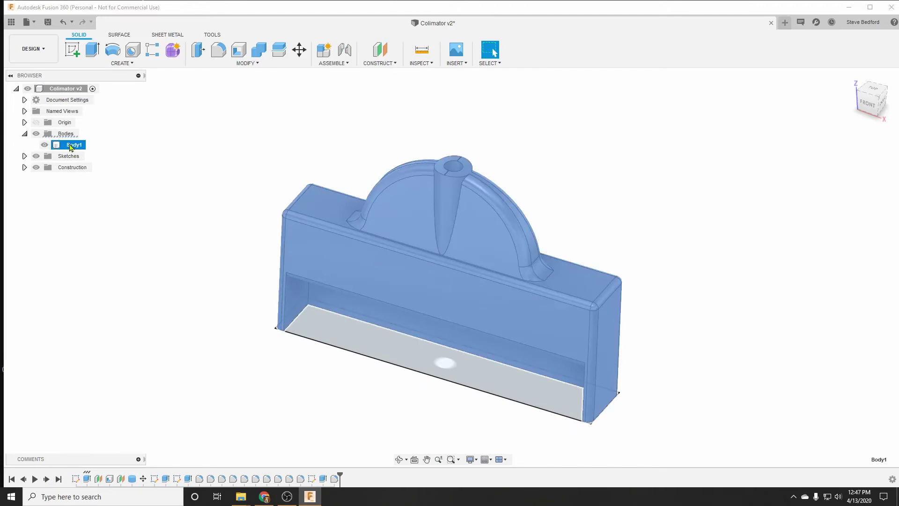
{"action": "right_click", "coordinate": [70, 146]}
{"action": "left_click", "coordinate": [97, 241]}
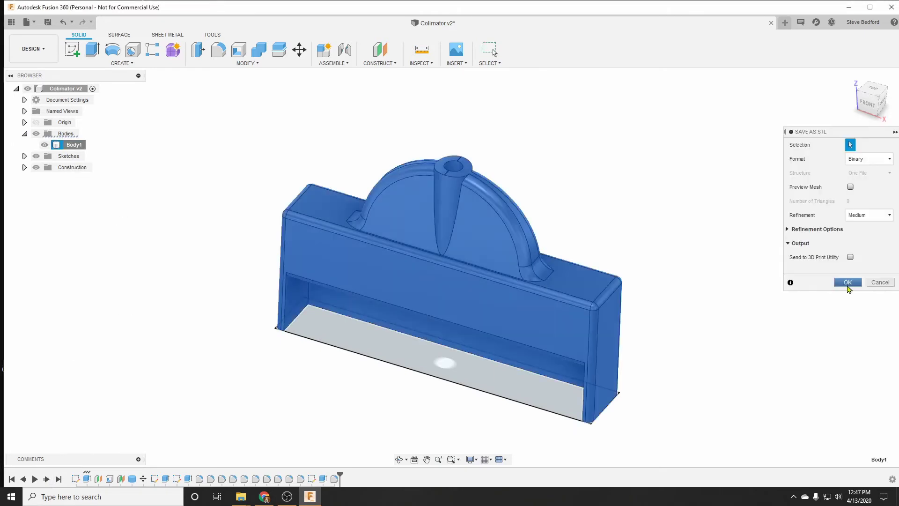
- Confirm the STL export, then show Process1's Layer settings in Simplify3D
{"action": "left_click", "coordinate": [848, 282]}
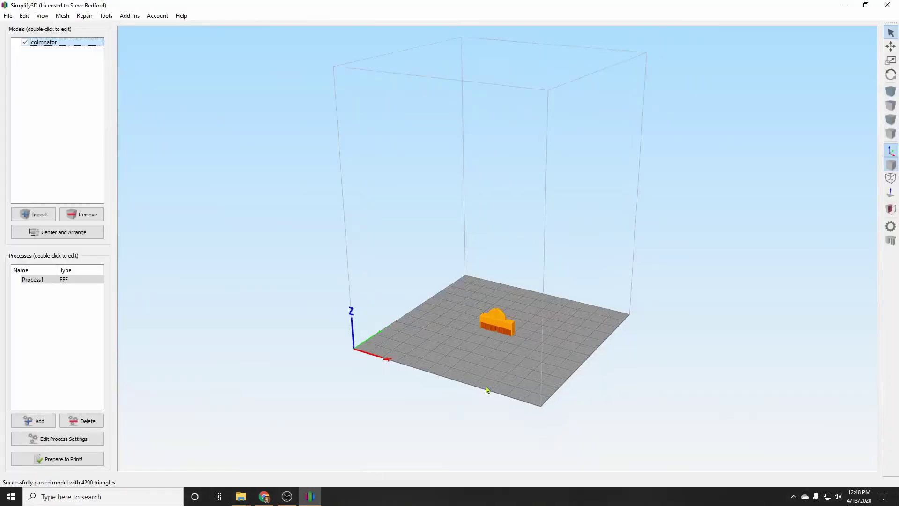
{"action": "scroll", "coordinate": [394, 352], "scroll_direction": "up", "scroll_amount": 10}
{"action": "left_click", "coordinate": [45, 442]}
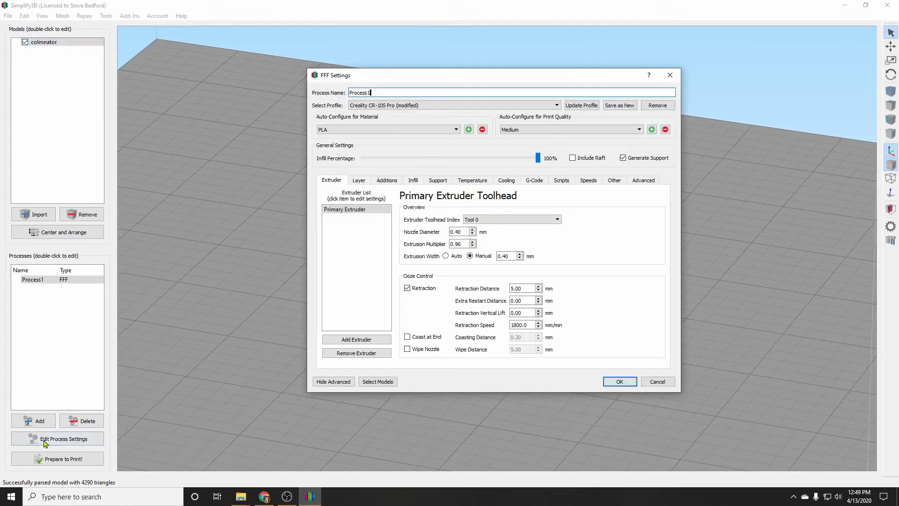
{"action": "left_click", "coordinate": [359, 181]}
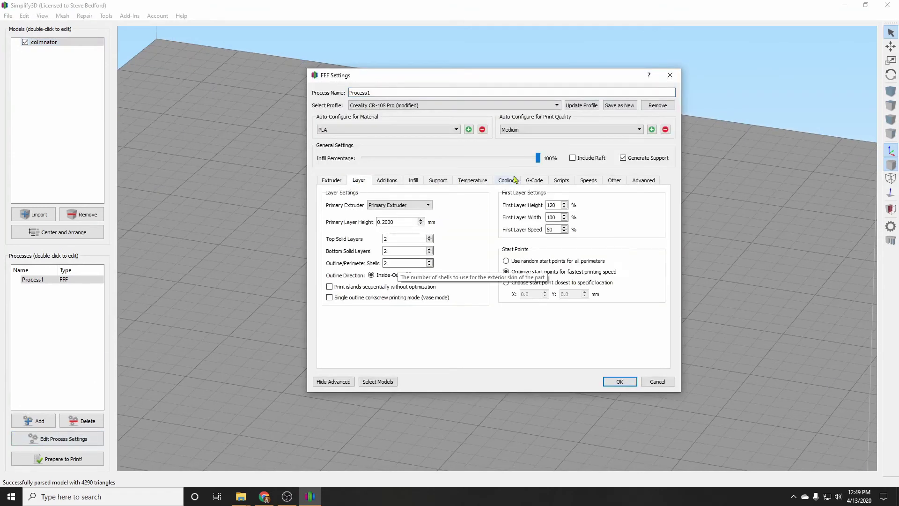